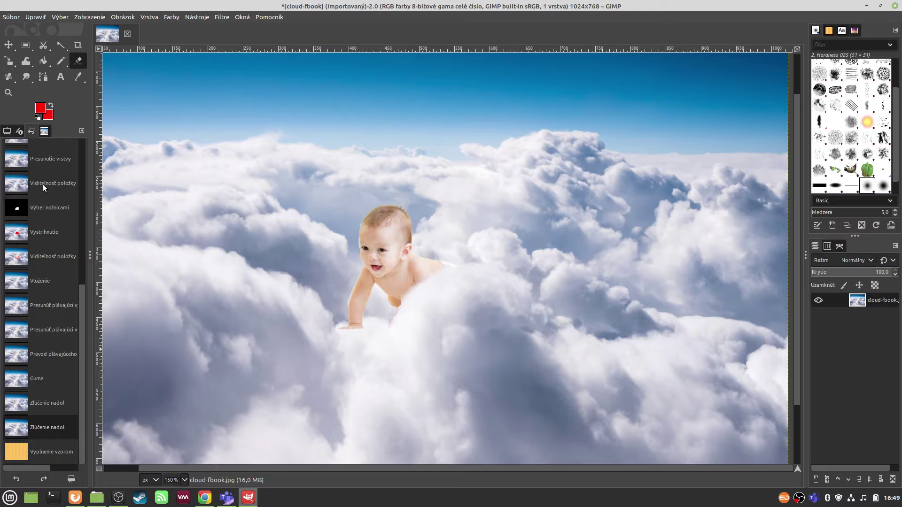
Revert to the unscaled baby in Undo History and bring up the Downloads folder with jareek.png
{"action": "left_click", "coordinate": [47, 157]}
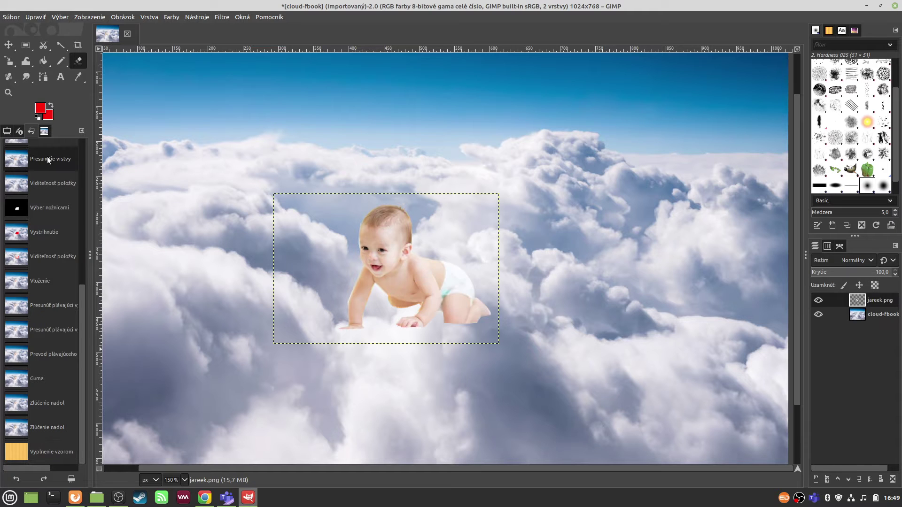
{"action": "scroll", "coordinate": [44, 204], "scroll_direction": "up", "scroll_amount": 3}
{"action": "left_click", "coordinate": [50, 165]}
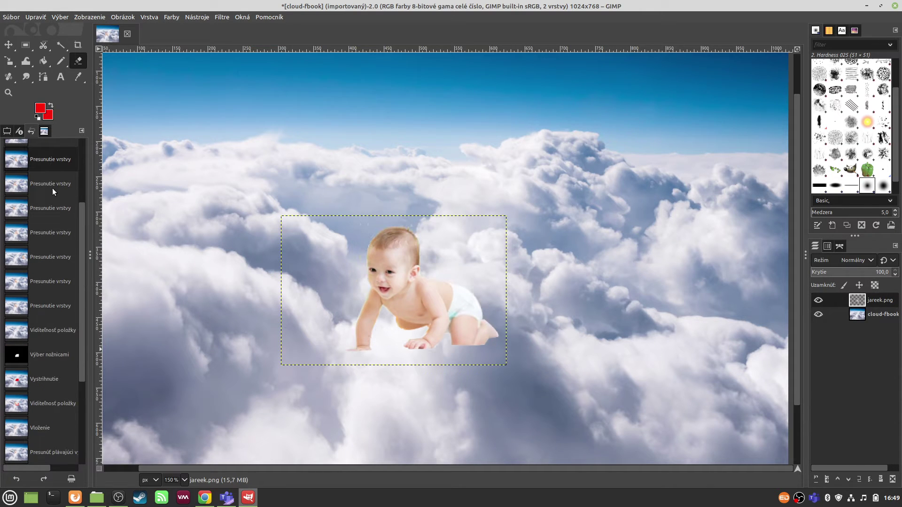
{"action": "scroll", "coordinate": [52, 188], "scroll_direction": "up", "scroll_amount": 3}
{"action": "left_click", "coordinate": [52, 177]}
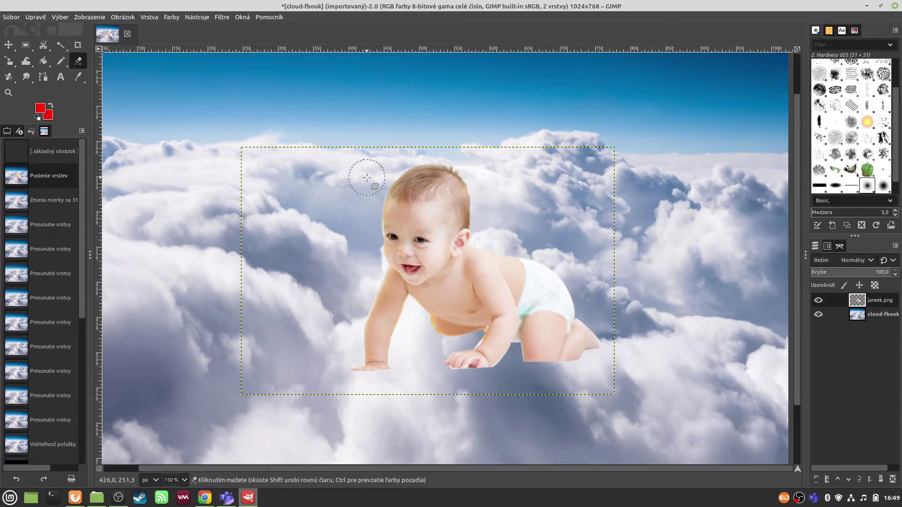
{"action": "left_click", "coordinate": [96, 498]}
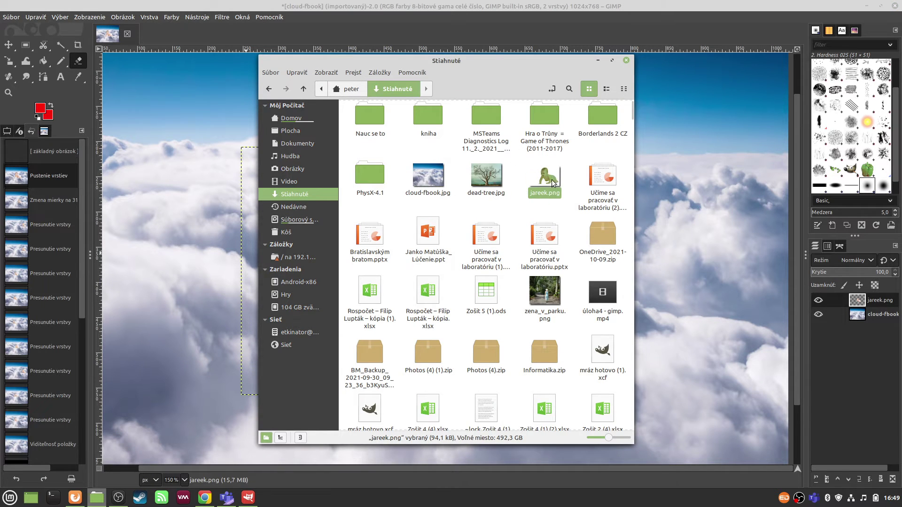
Drag jareek.png from the Downloads folder onto the GIMP canvas and minimize the file manager
{"action": "left_click_drag", "start_coordinate": [555, 182], "coordinate": [201, 267]}
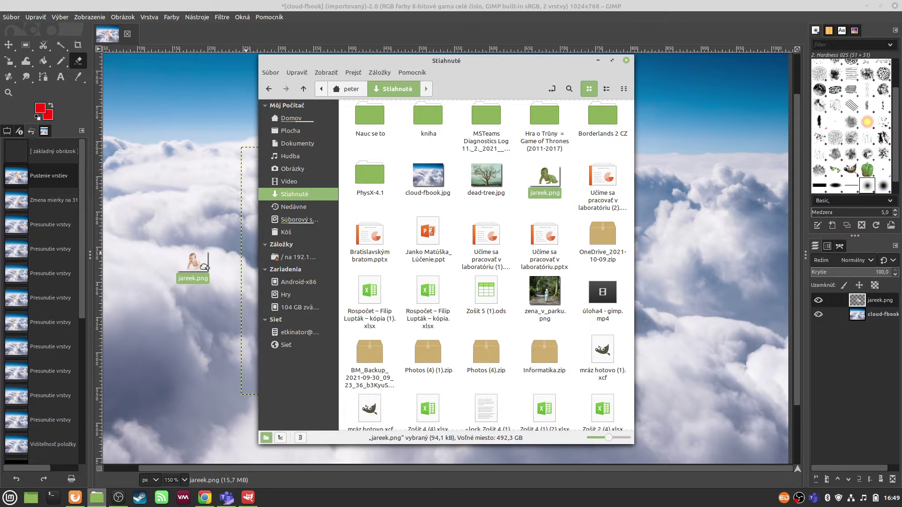
{"action": "left_click", "coordinate": [597, 61]}
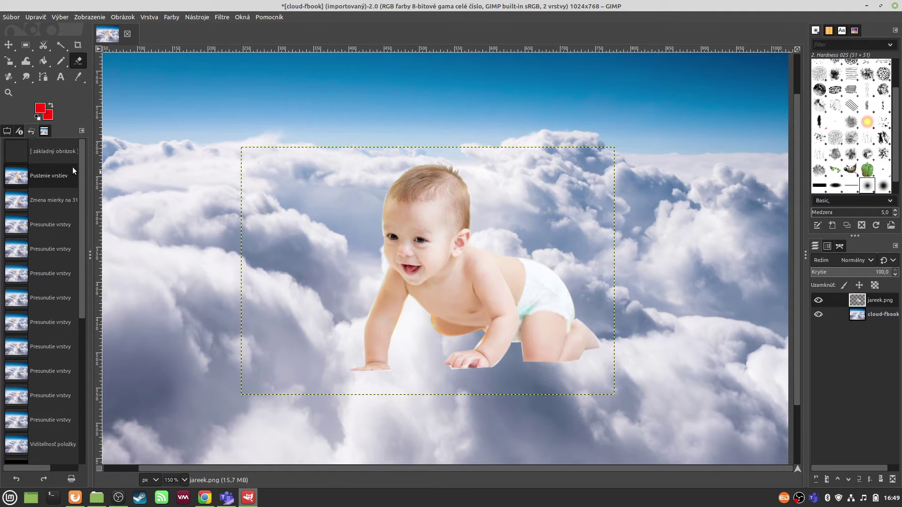
Step through Undo History from the scaled-down baby to its position centred on the clouds
{"action": "left_click", "coordinate": [12, 64]}
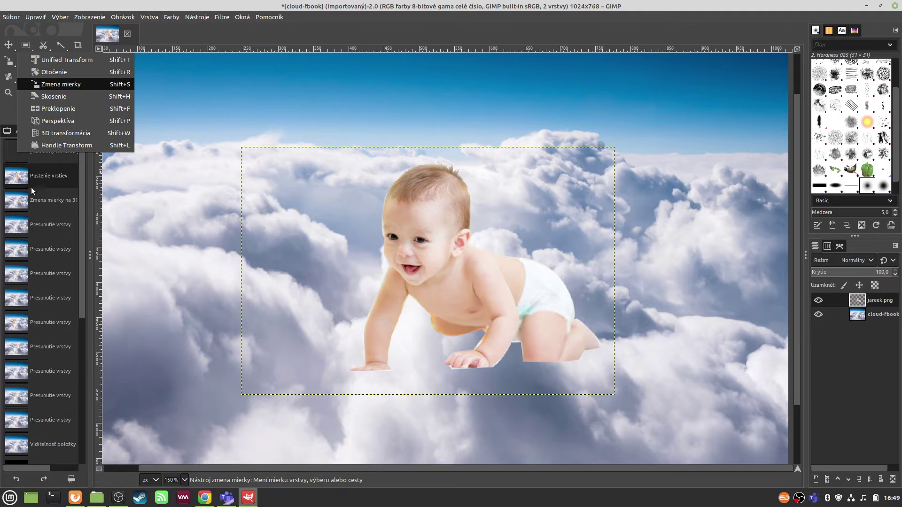
{"action": "left_click", "coordinate": [42, 201]}
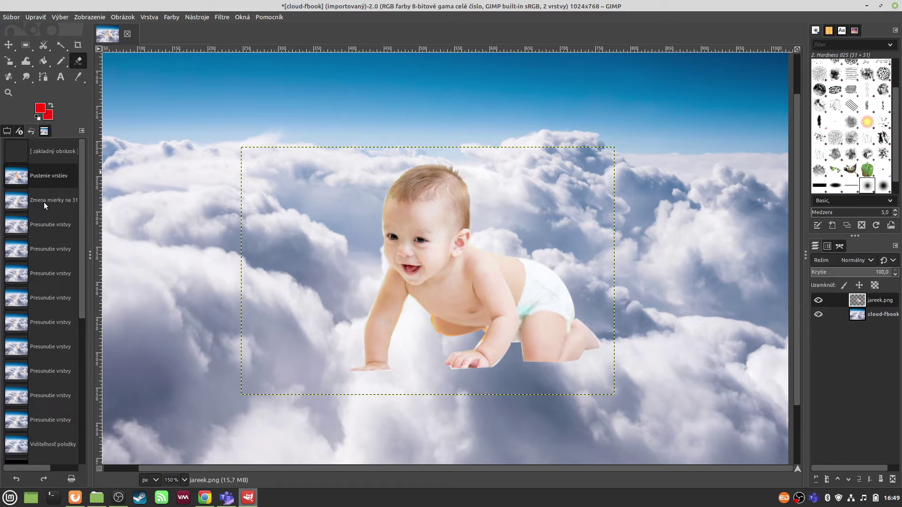
{"action": "left_click", "coordinate": [44, 202]}
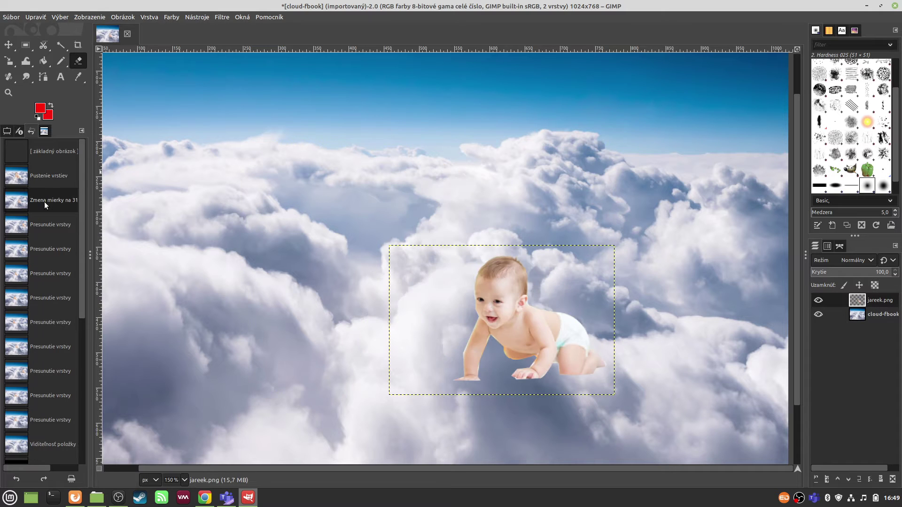
{"action": "left_click", "coordinate": [46, 227]}
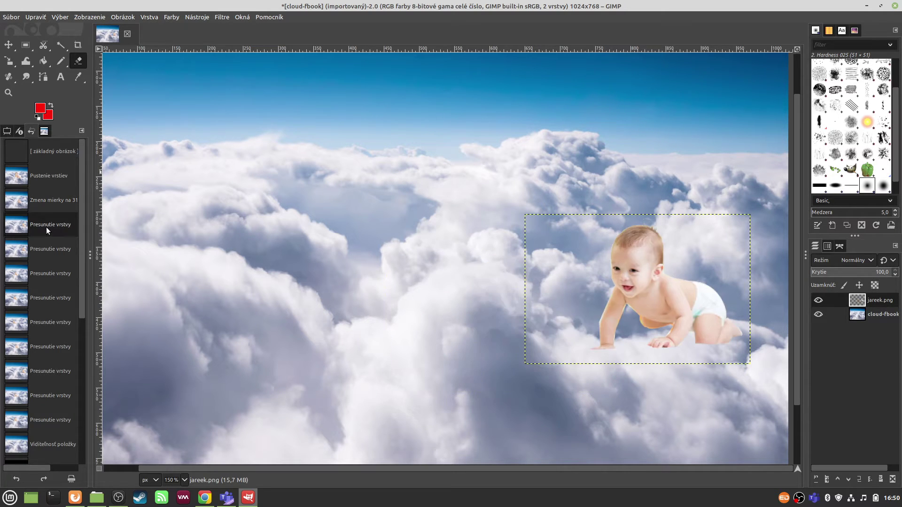
{"action": "left_click", "coordinate": [49, 247]}
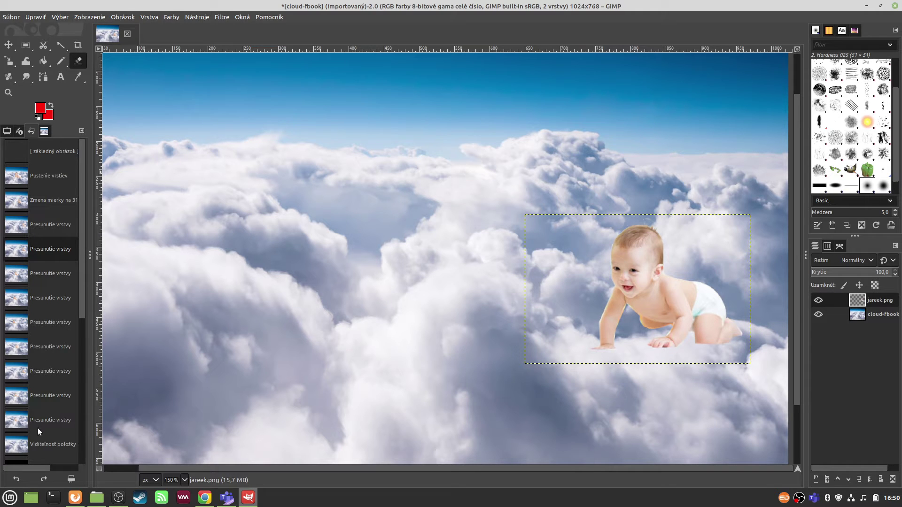
{"action": "scroll", "coordinate": [60, 419], "scroll_direction": "down", "scroll_amount": 1}
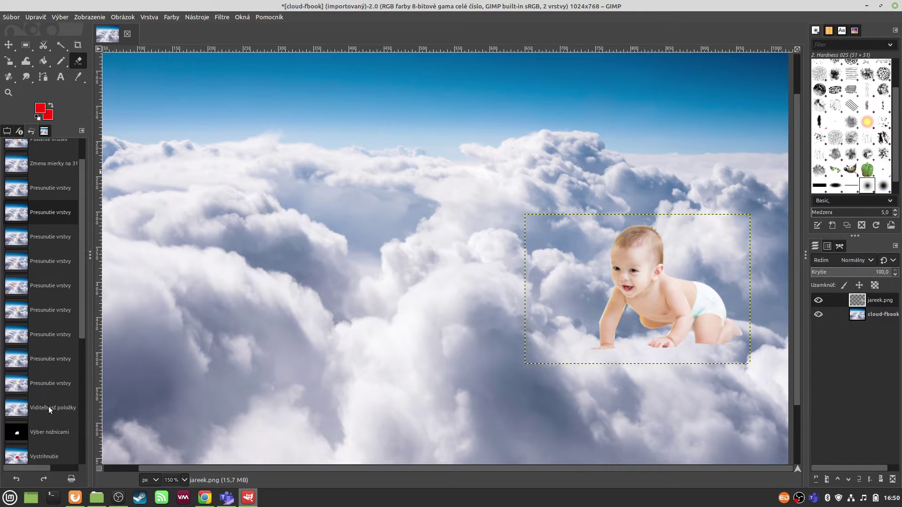
{"action": "left_click", "coordinate": [46, 382]}
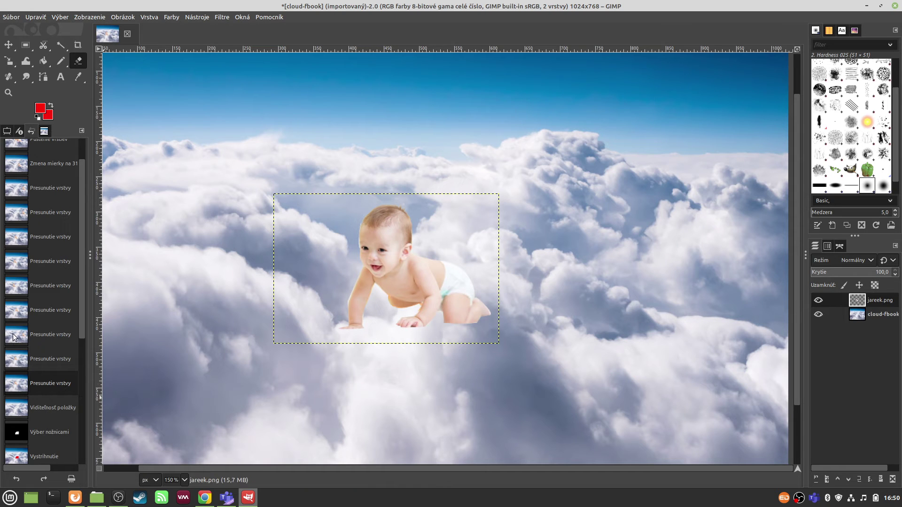
Hide the jareek.png layer, restore the scissors outline of the cloud piece, and select cloud-fbook
{"action": "left_click", "coordinate": [61, 406]}
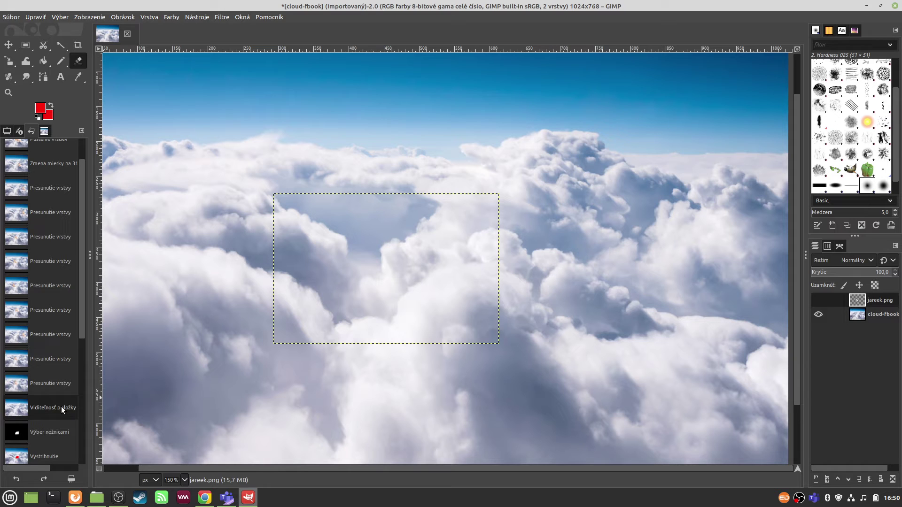
{"action": "left_click", "coordinate": [54, 435]}
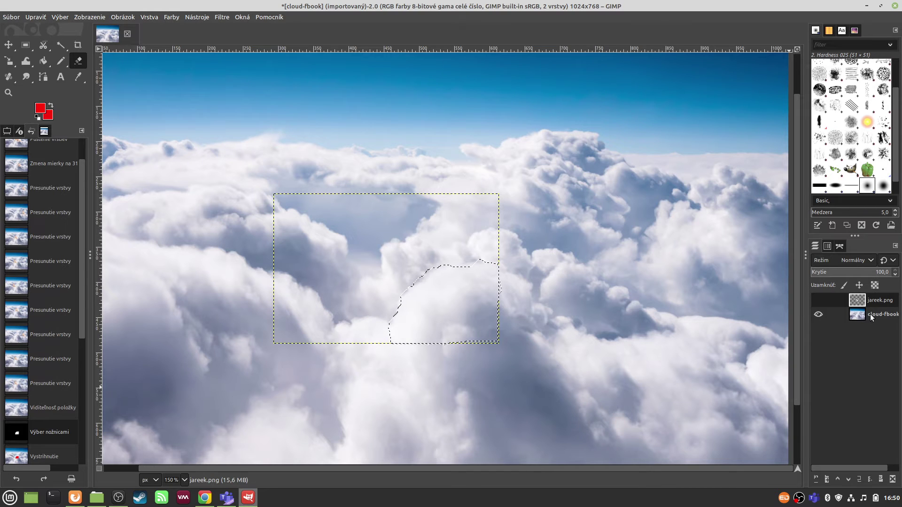
{"action": "left_click", "coordinate": [820, 297]}
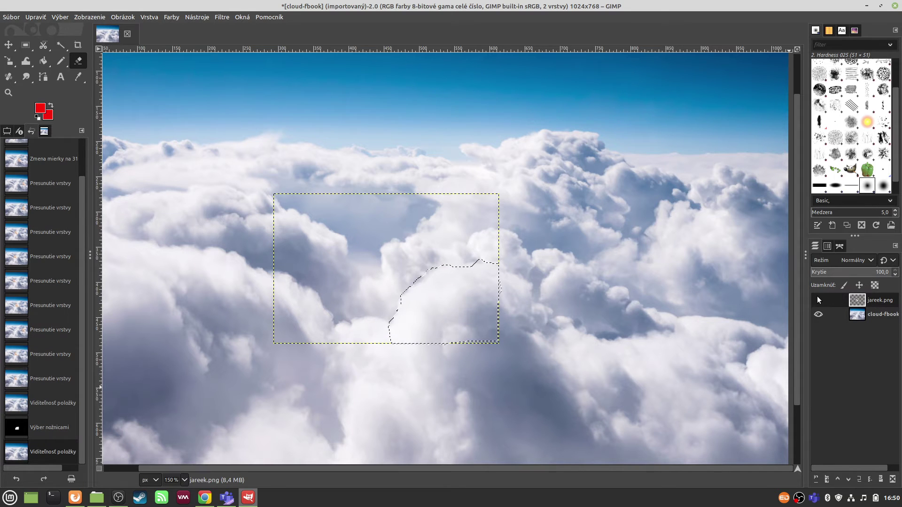
{"action": "left_click", "coordinate": [816, 298]}
{"action": "left_click", "coordinate": [818, 299]}
{"action": "left_click", "coordinate": [878, 315]}
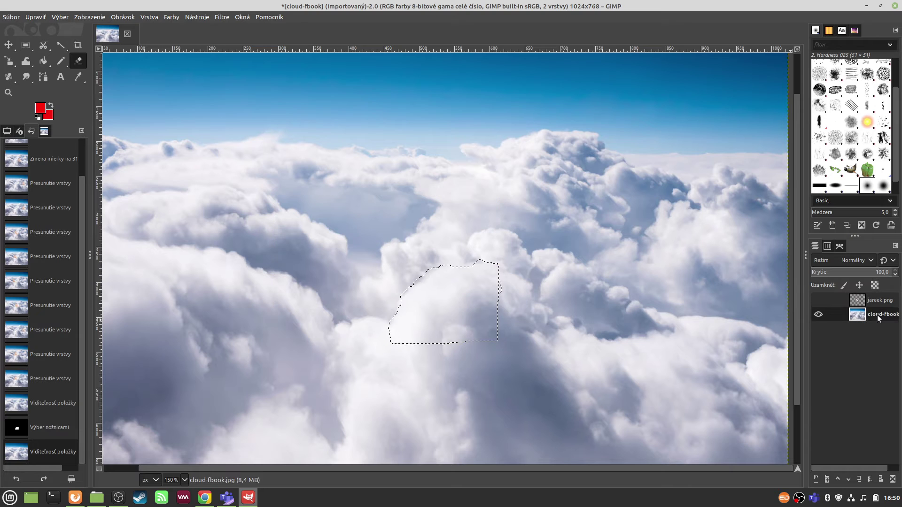
Add an alpha channel to cloud-fbook, cut out the outlined cloud patch, and unhide jareek.png
{"action": "left_click", "coordinate": [41, 109]}
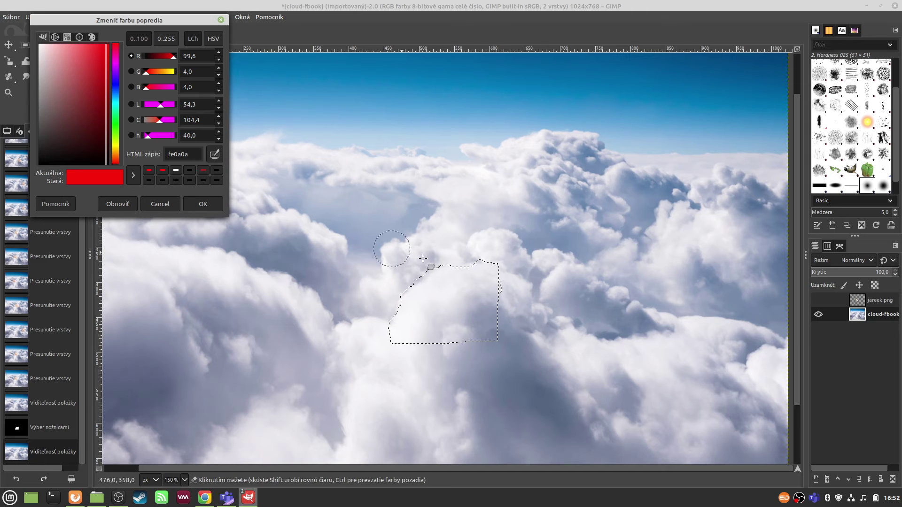
{"action": "right_click", "coordinate": [860, 316]}
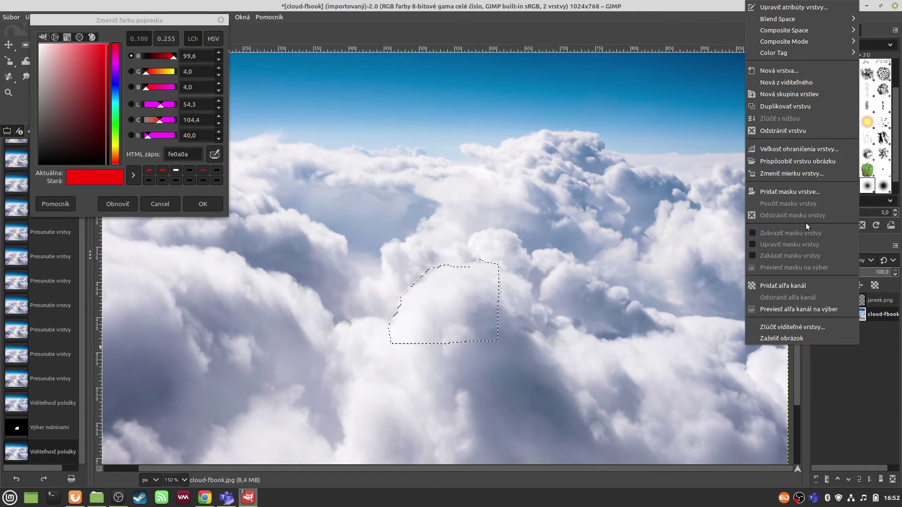
{"action": "left_click", "coordinate": [795, 284]}
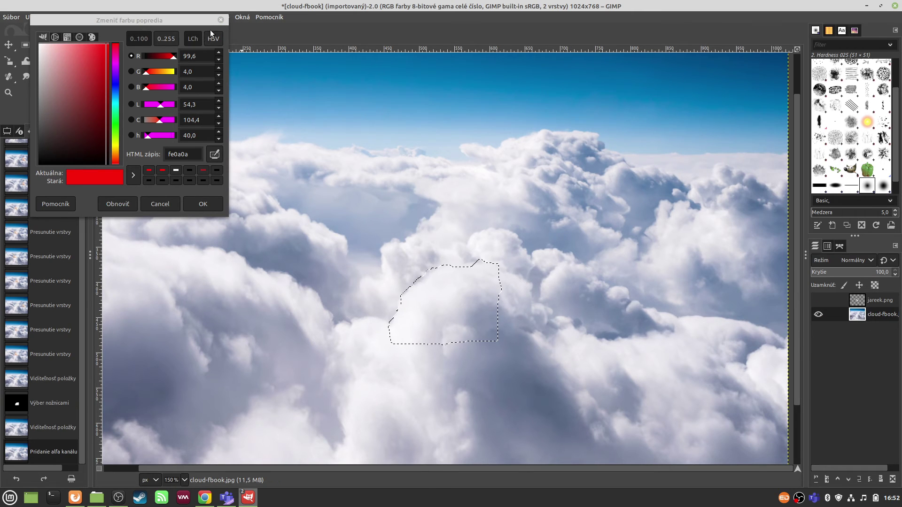
{"action": "left_click", "coordinate": [220, 20]}
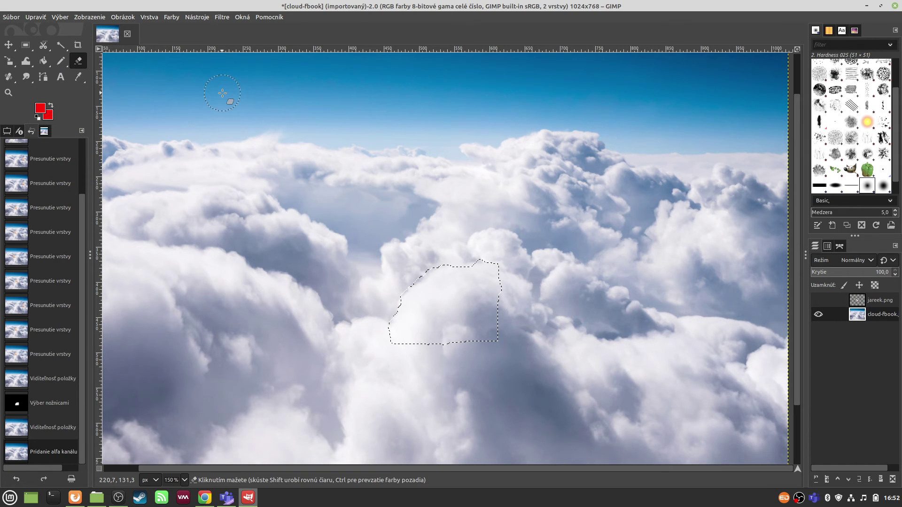
{"action": "key", "text": "ctrl+x"}
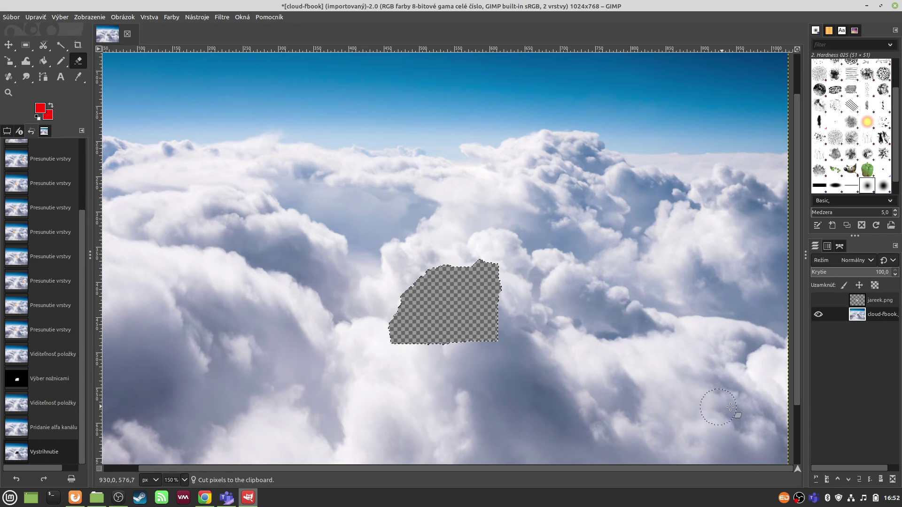
{"action": "left_click", "coordinate": [819, 301]}
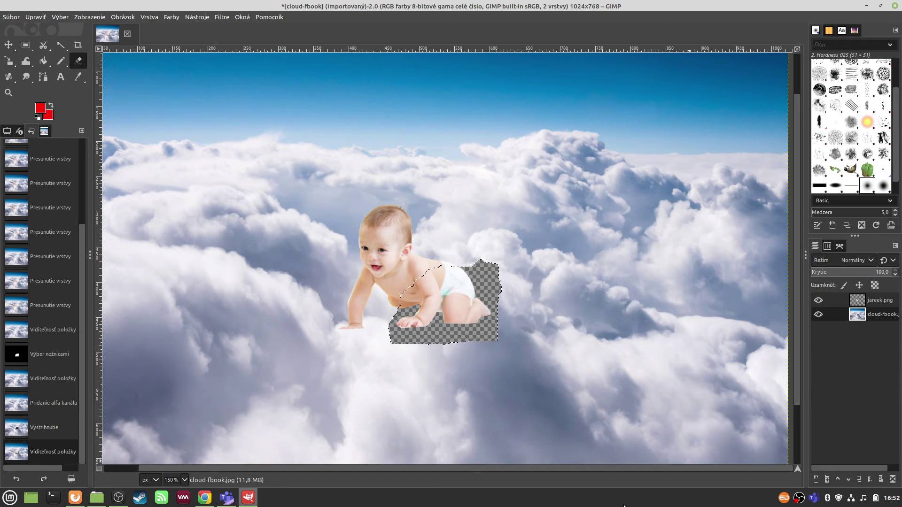
Paste the cut cloud patch as a floating selection above the jareek.png baby layer
{"action": "key", "text": "ctrl+v"}
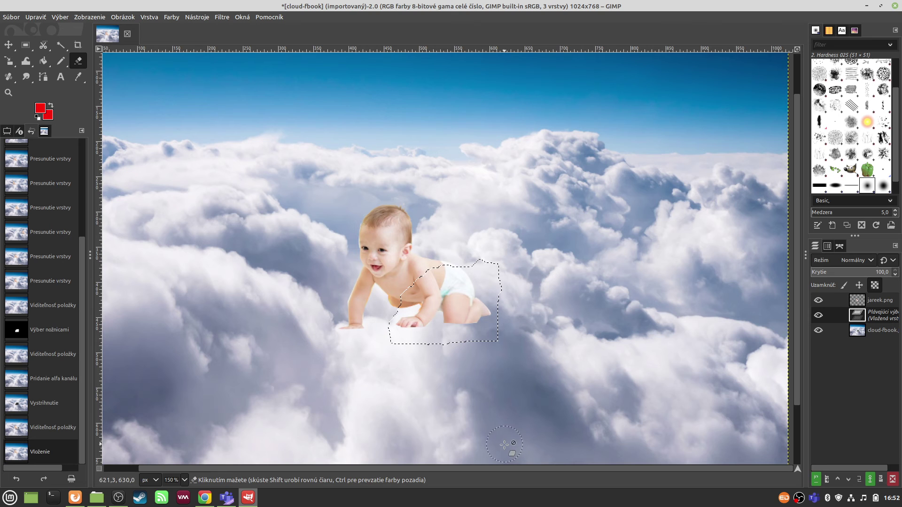
{"action": "left_click", "coordinate": [46, 425]}
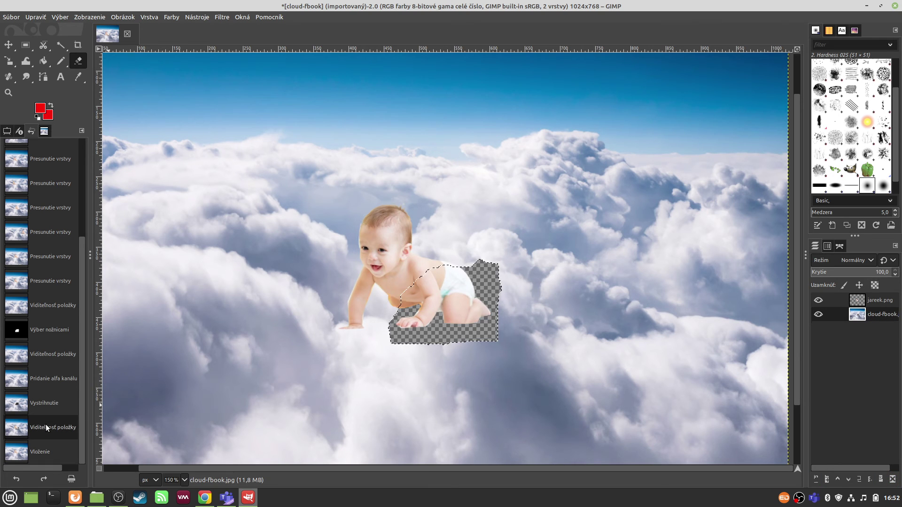
{"action": "left_click", "coordinate": [852, 301]}
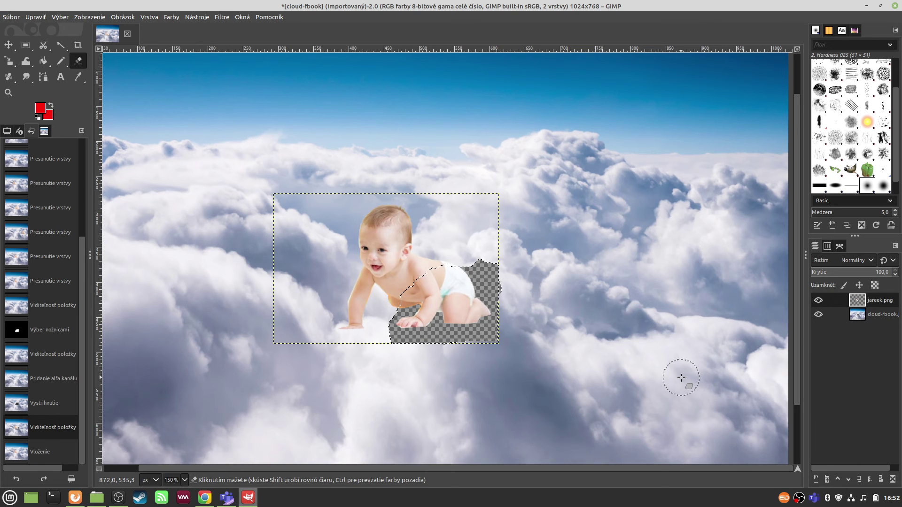
{"action": "key", "text": "ctrl+y"}
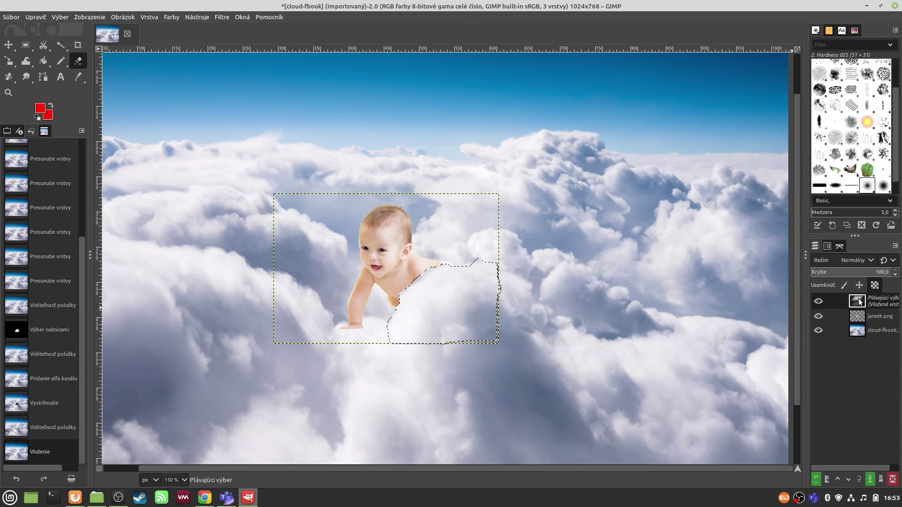
Turn the floating paste into its own layer and erase the cloud covering the baby's back
{"action": "right_click", "coordinate": [858, 303]}
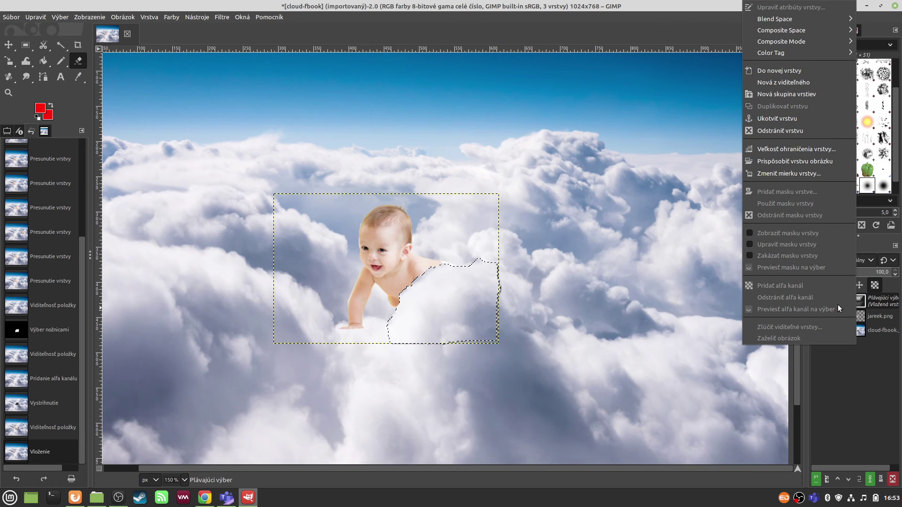
{"action": "left_click", "coordinate": [776, 71]}
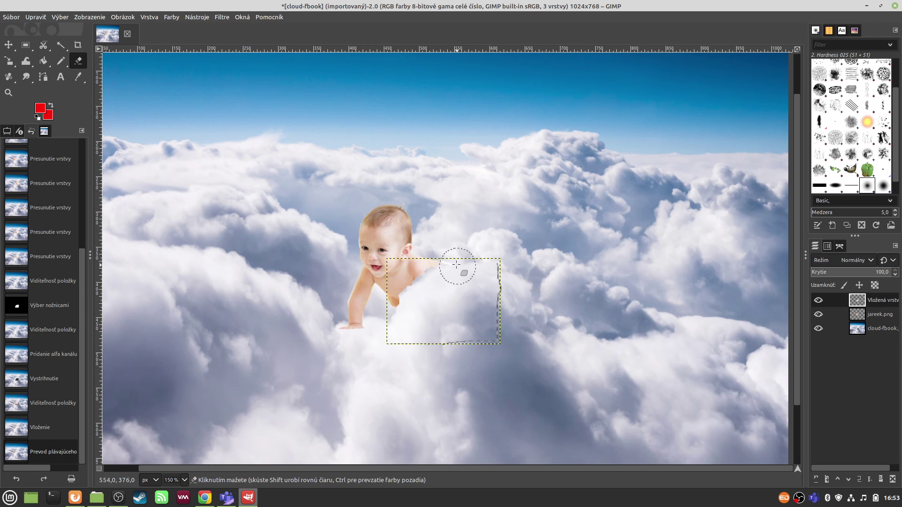
{"action": "left_click_drag", "start_coordinate": [457, 259], "coordinate": [409, 284]}
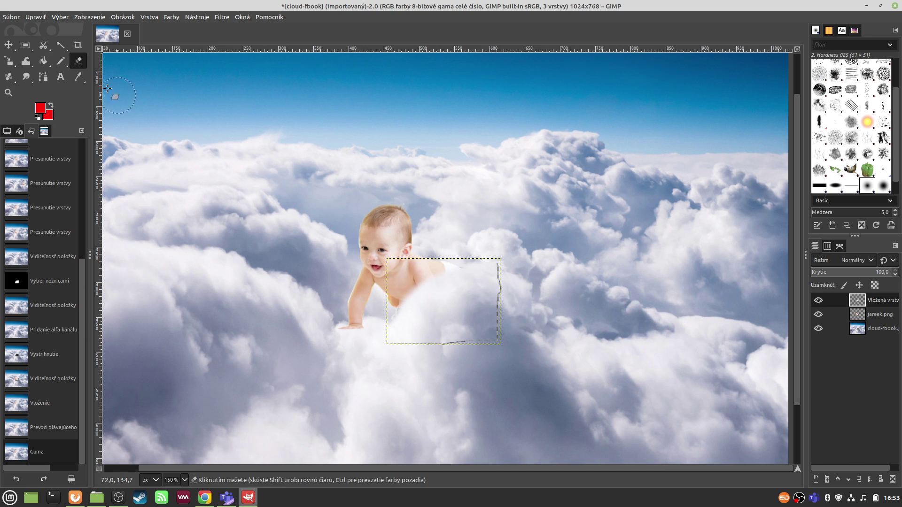
Nudge the Vložená vrstva cloud layer slightly right and down with the Move tool
{"action": "left_click", "coordinate": [8, 44]}
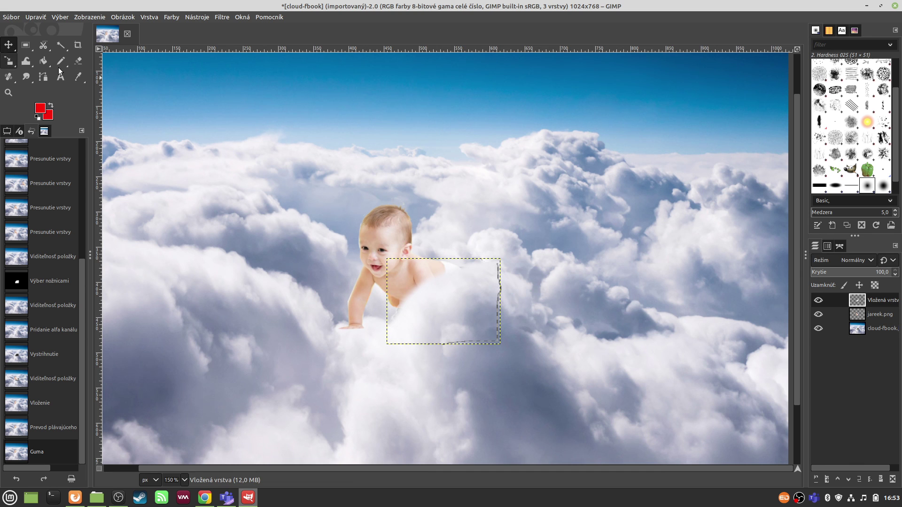
{"action": "left_click", "coordinate": [448, 296]}
{"action": "key", "text": "Right"}
{"action": "key", "text": "Right"}
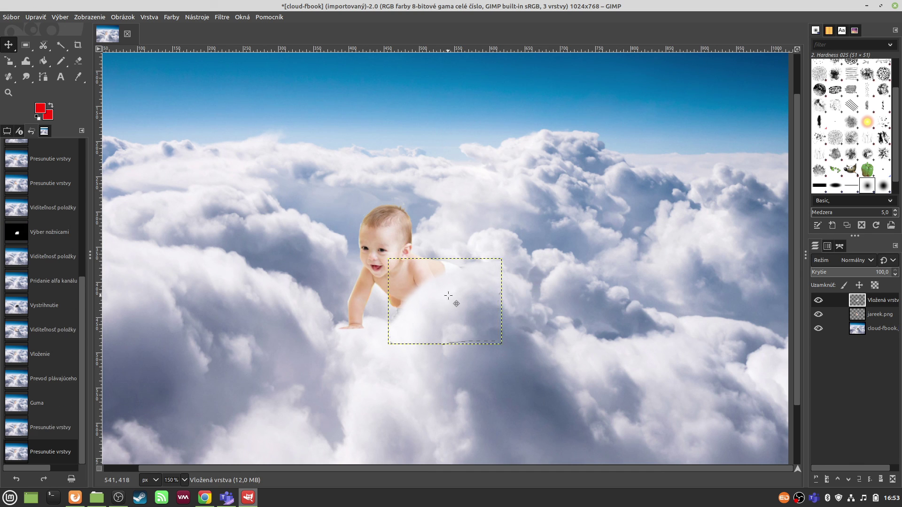
{"action": "key", "text": "Down"}
{"action": "key", "text": "Down"}
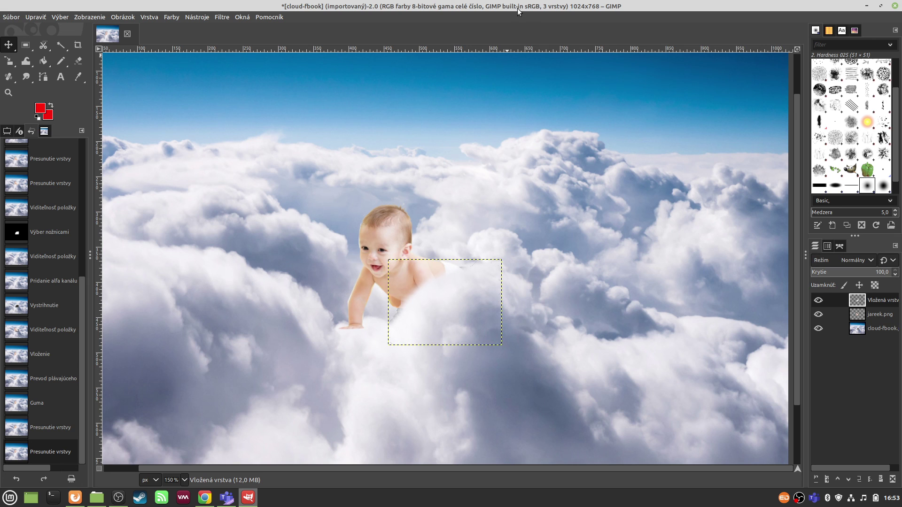